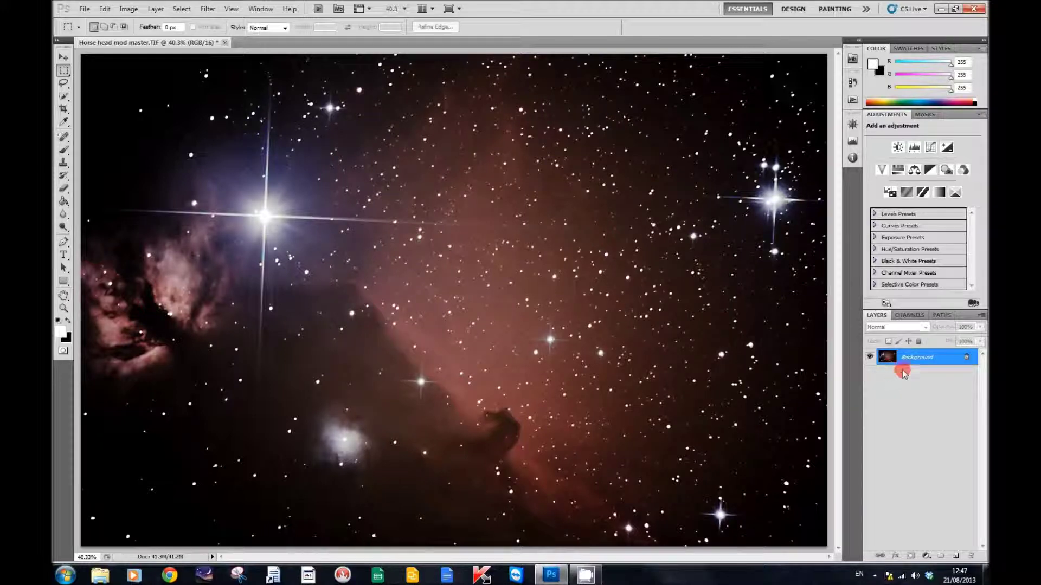
# Step: Duplicate the Background layer and set the Background copy's blend mode to Luminosity
pyautogui.moveTo(924, 360); pyautogui.dragTo(957, 556)
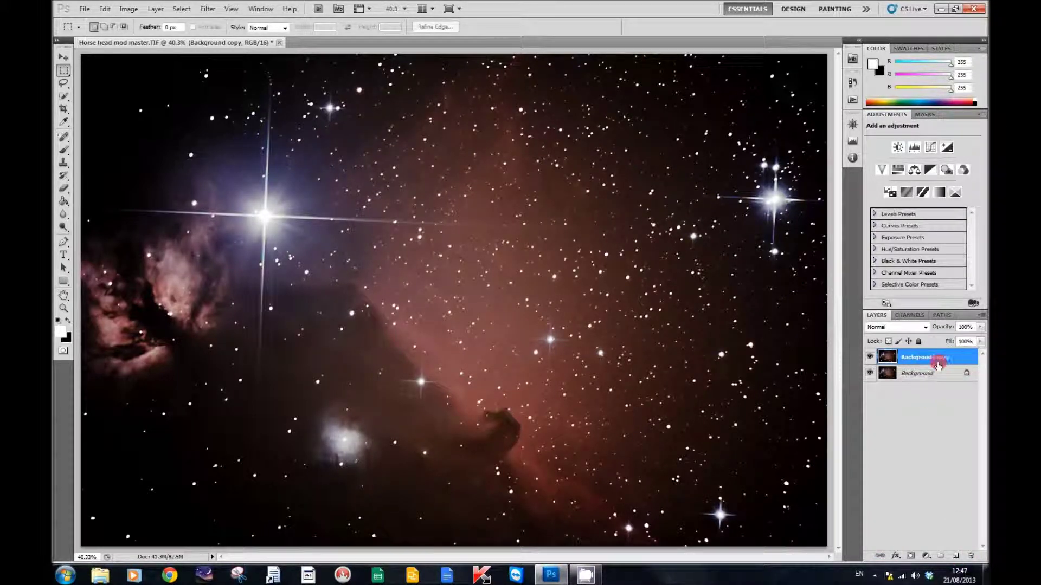
pyautogui.click(920, 365)
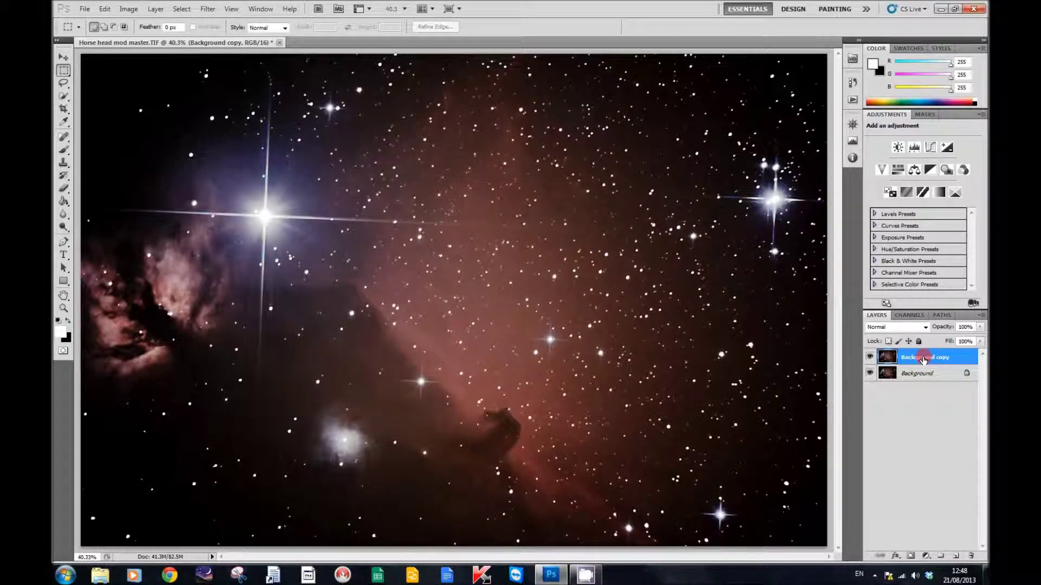
pyautogui.click(925, 327)
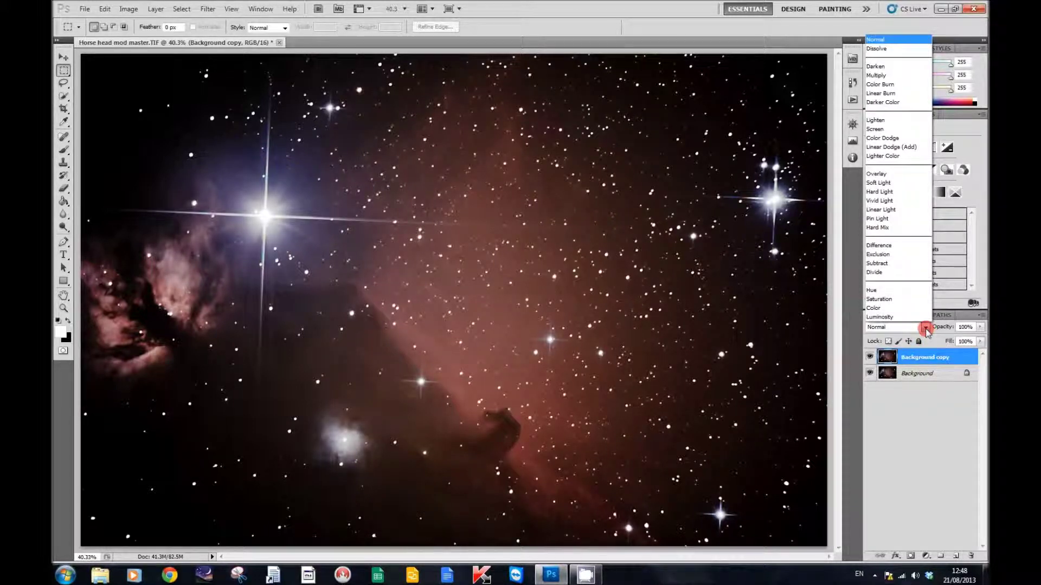
pyautogui.moveTo(925, 330); pyautogui.dragTo(894, 318)
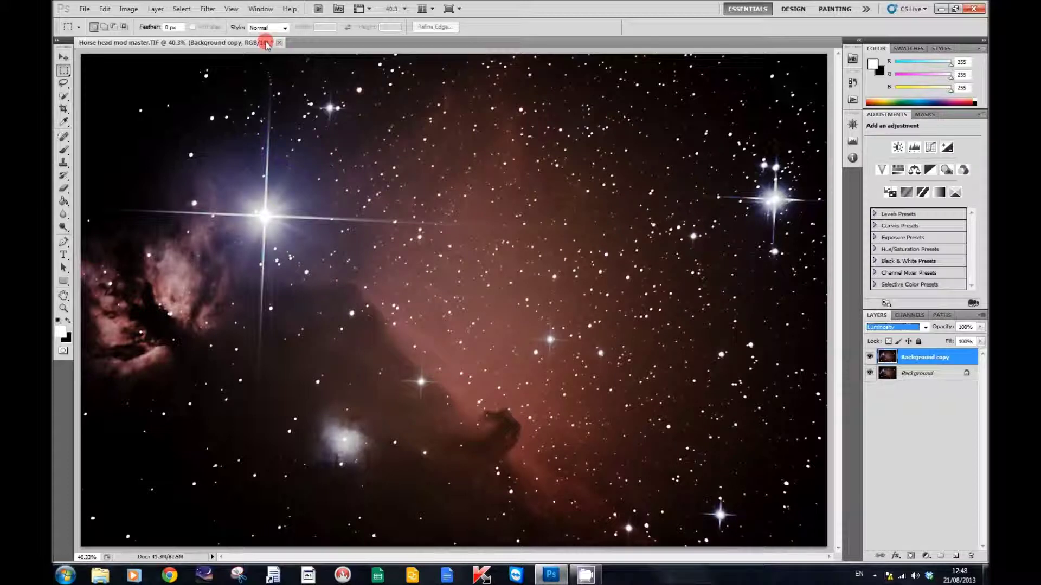
# Step: Apply Match Color to Background copy with Luminance 200 and Color Intensity 200
pyautogui.click(130, 9)
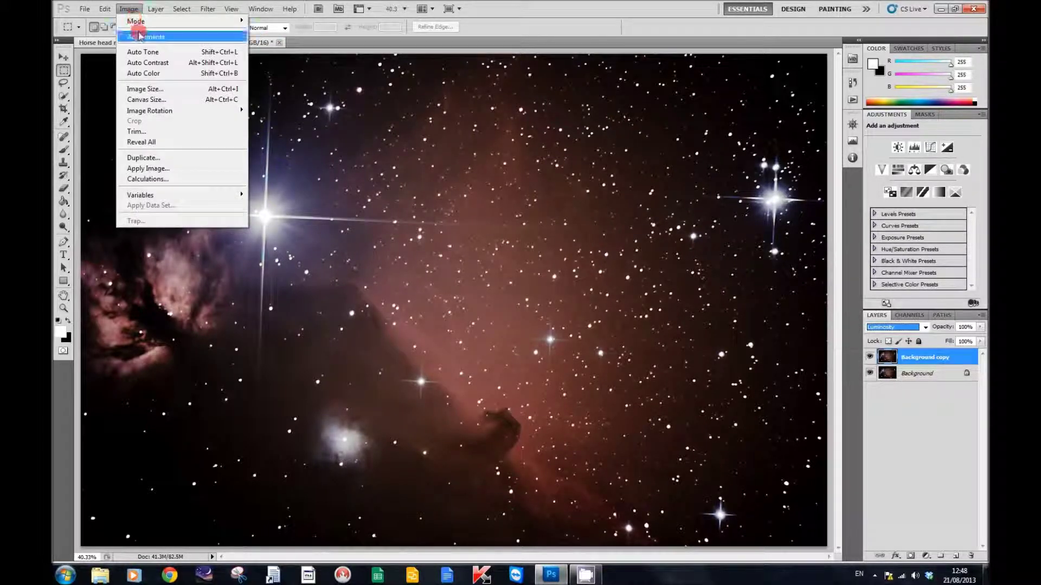
pyautogui.moveTo(141, 38)
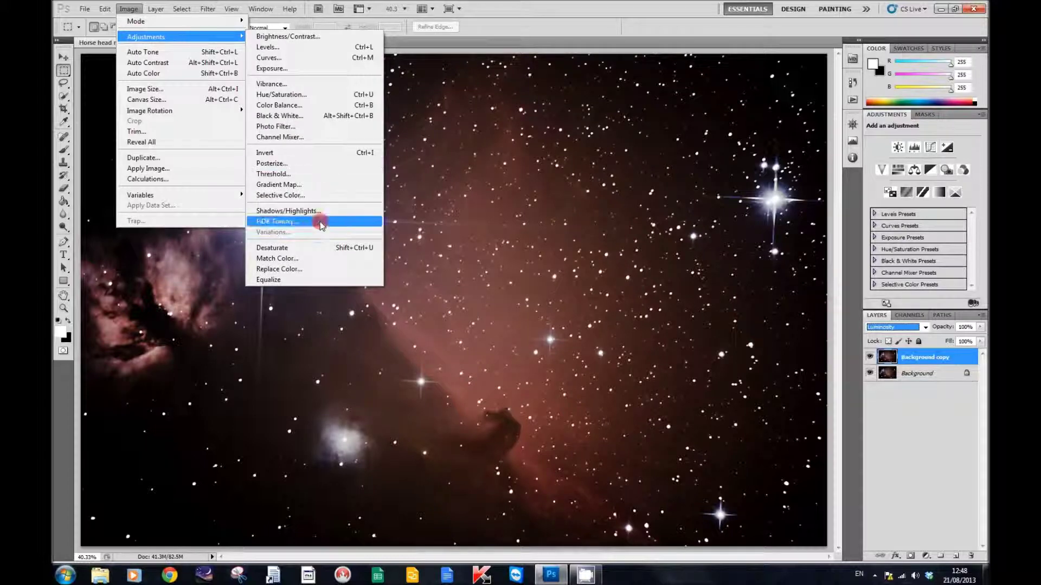
pyautogui.click(296, 264)
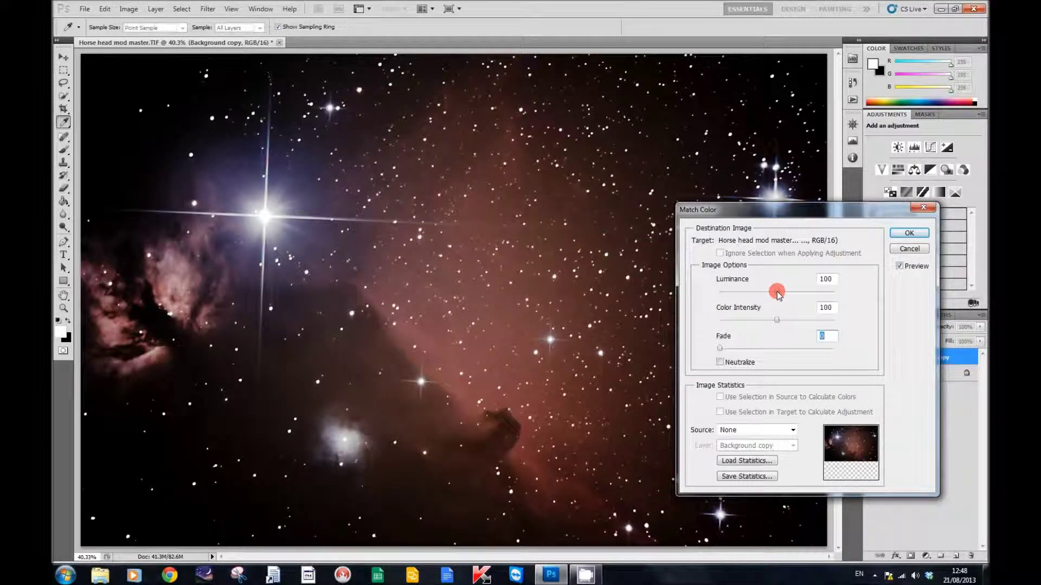
pyautogui.moveTo(777, 293); pyautogui.dragTo(841, 291)
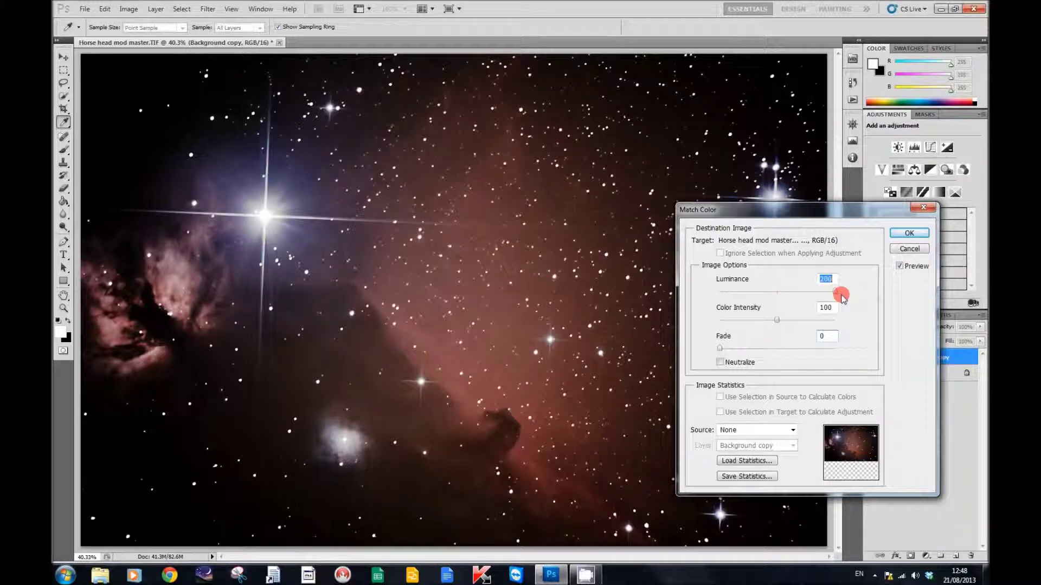
pyautogui.moveTo(769, 320); pyautogui.dragTo(836, 324)
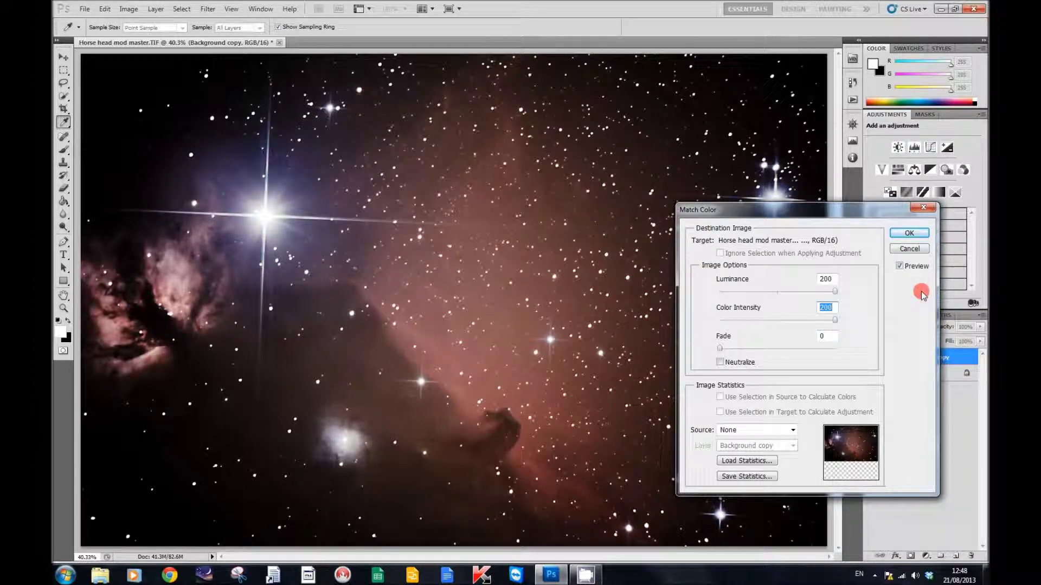
pyautogui.click(909, 234)
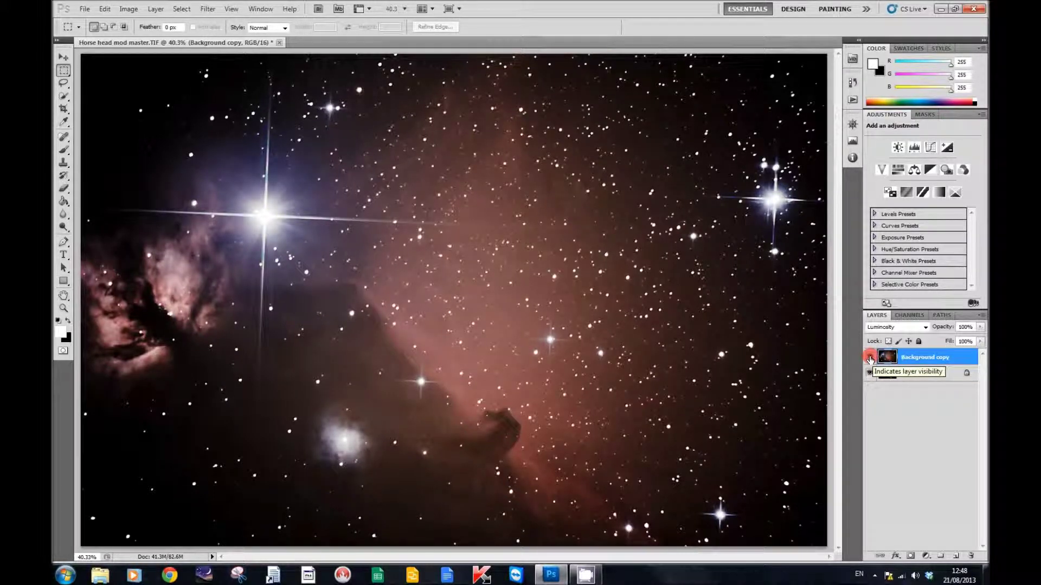
pyautogui.click(870, 358)
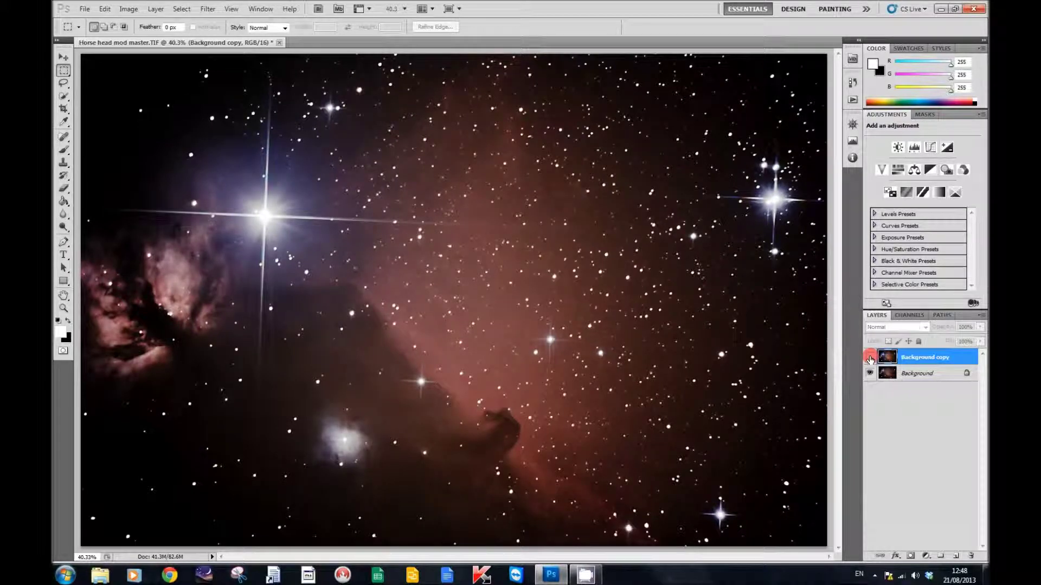
pyautogui.click(870, 359)
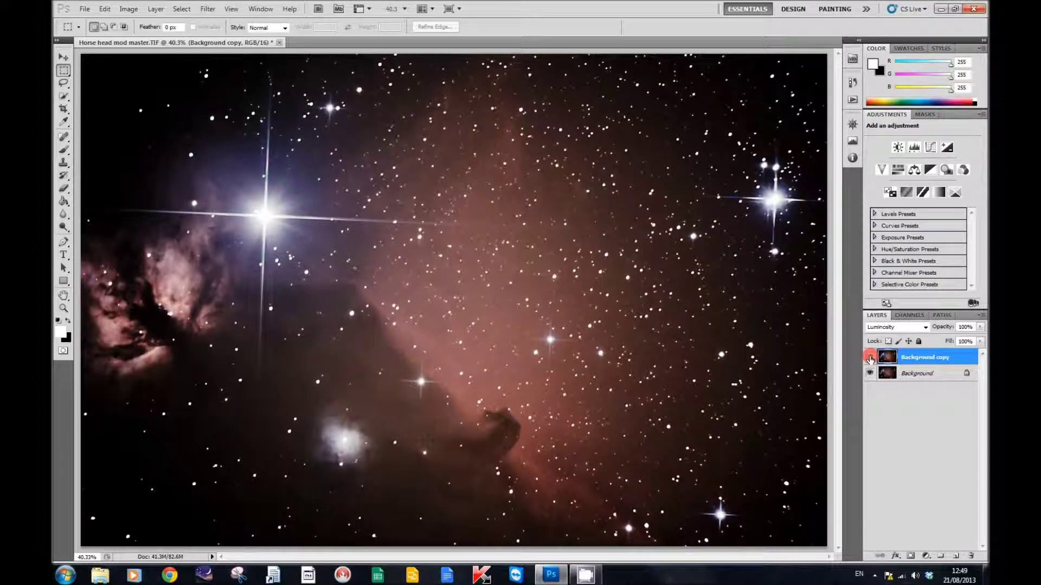
pyautogui.click(870, 358)
pyautogui.click(870, 358)
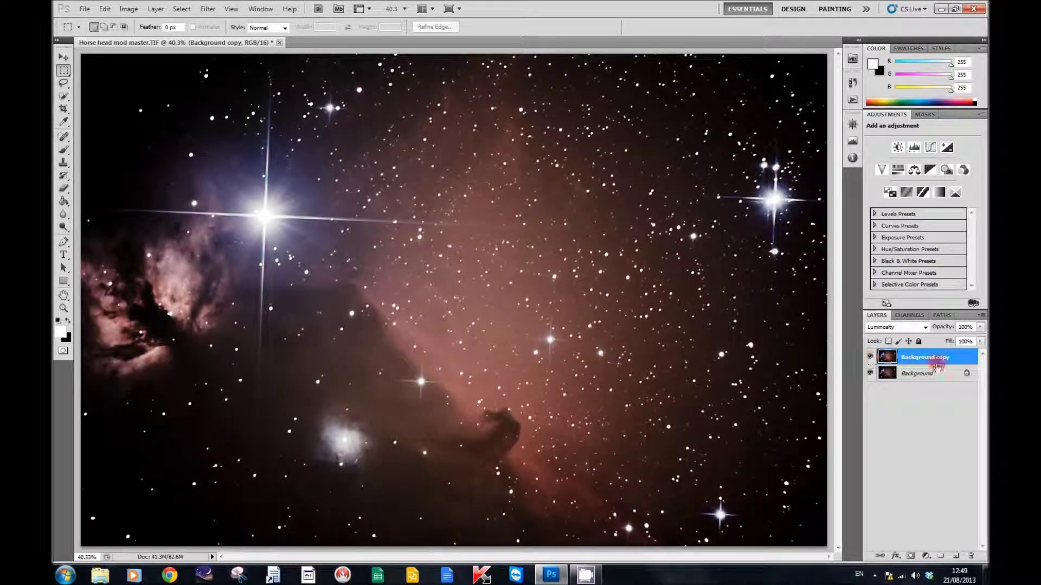
pyautogui.click(980, 327)
pyautogui.moveTo(980, 328)
pyautogui.mouseDown()
pyautogui.moveTo(939, 342)
pyautogui.moveTo(981, 346)
pyautogui.mouseUp()
pyautogui.click(950, 391)
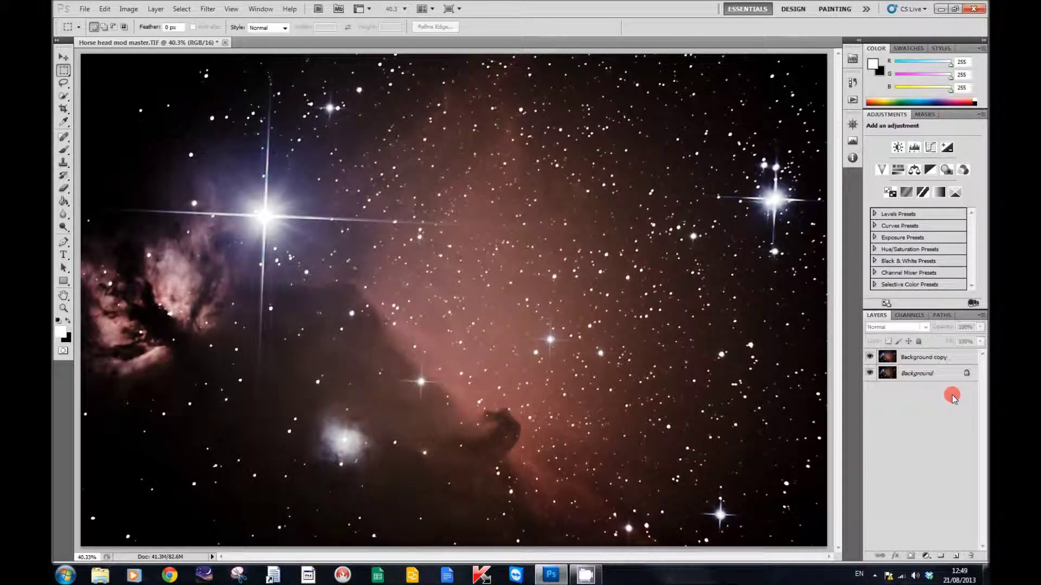
# Step: Select Background copy, cancel the accidental rename, and add an all-black layer mask
pyautogui.click(937, 359)
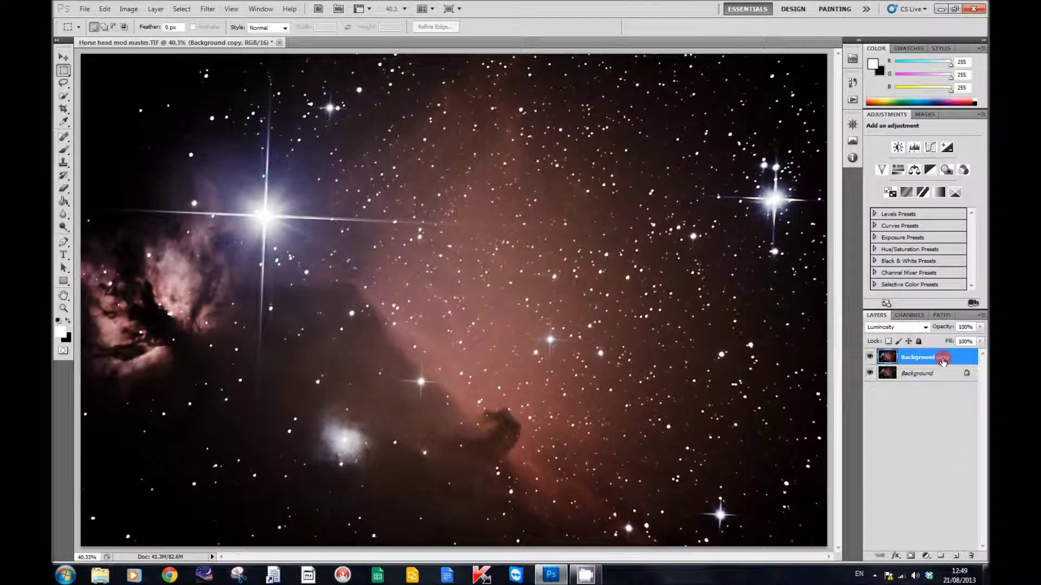
pyautogui.write('round')
pyautogui.press('Escape')
pyautogui.keyDown('alt'); pyautogui.click(911, 559); pyautogui.keyUp('alt')
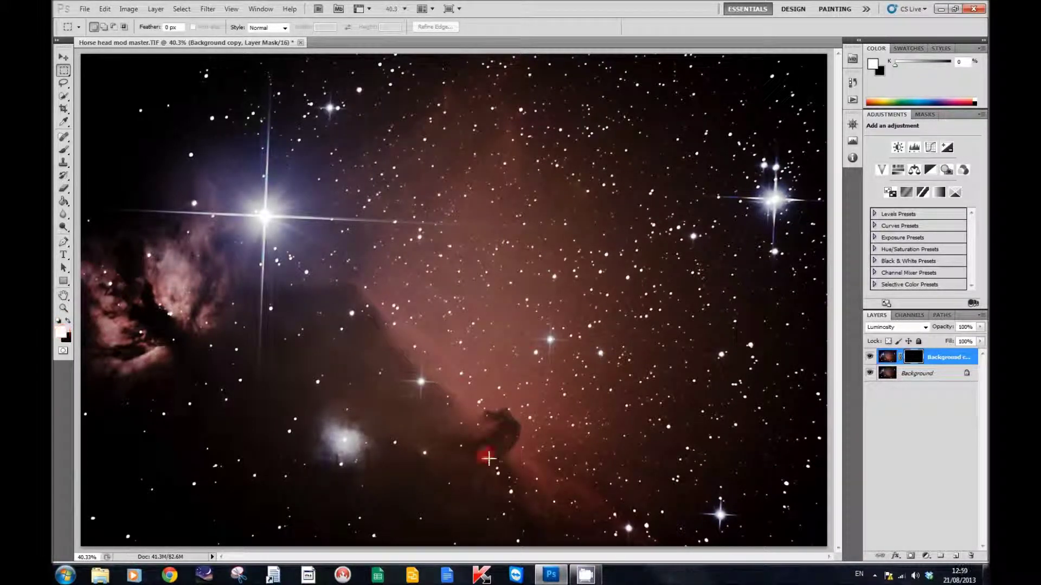
# Step: Paint white on the mask over the nebula toward the Horsehead with a 569 px, 0% hardness brush
pyautogui.click(64, 150)
pyautogui.rightClick(380, 338)
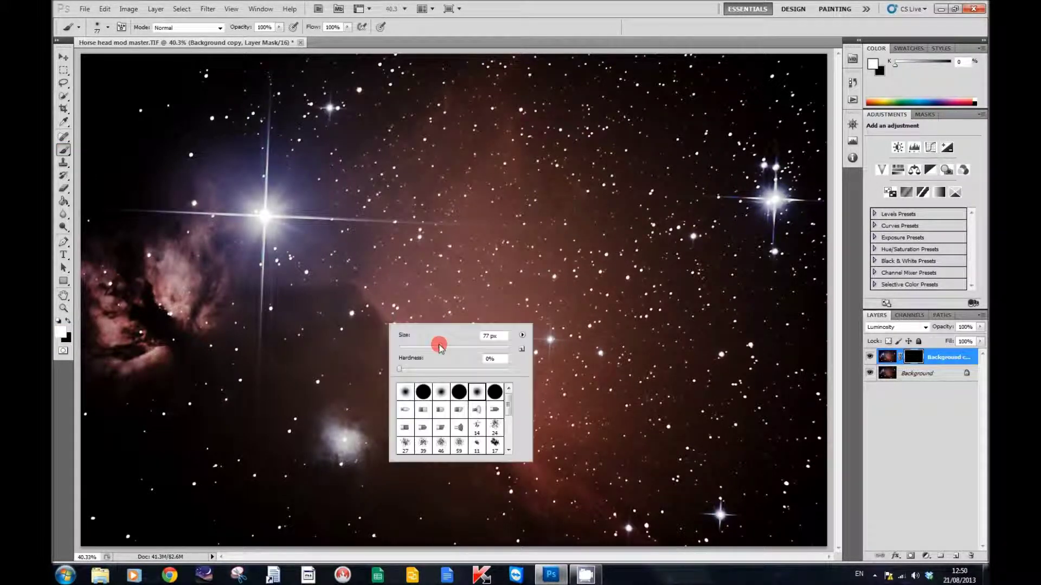
pyautogui.moveTo(444, 349); pyautogui.dragTo(484, 347)
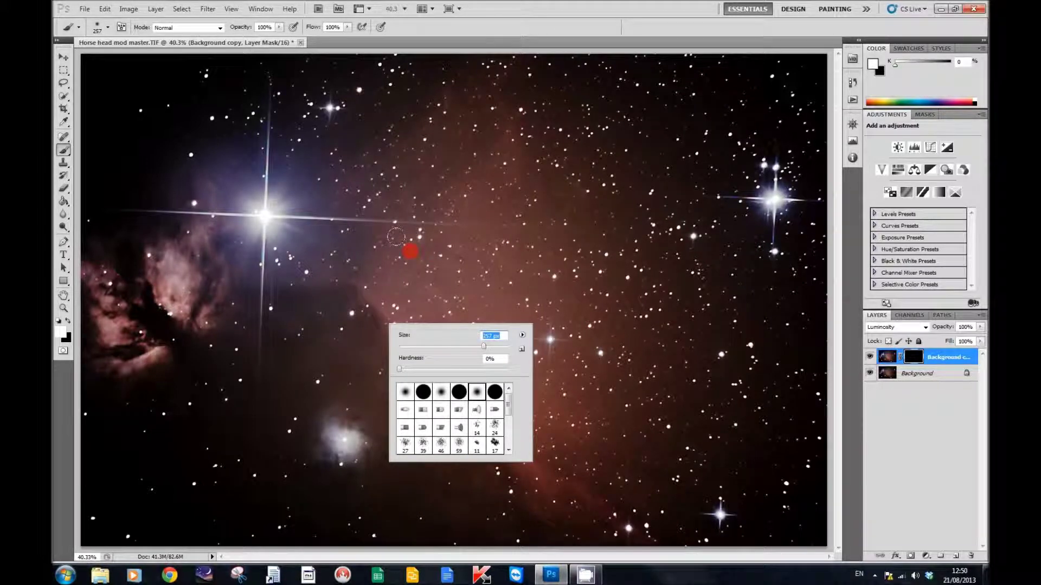
pyautogui.moveTo(483, 346); pyautogui.dragTo(499, 346)
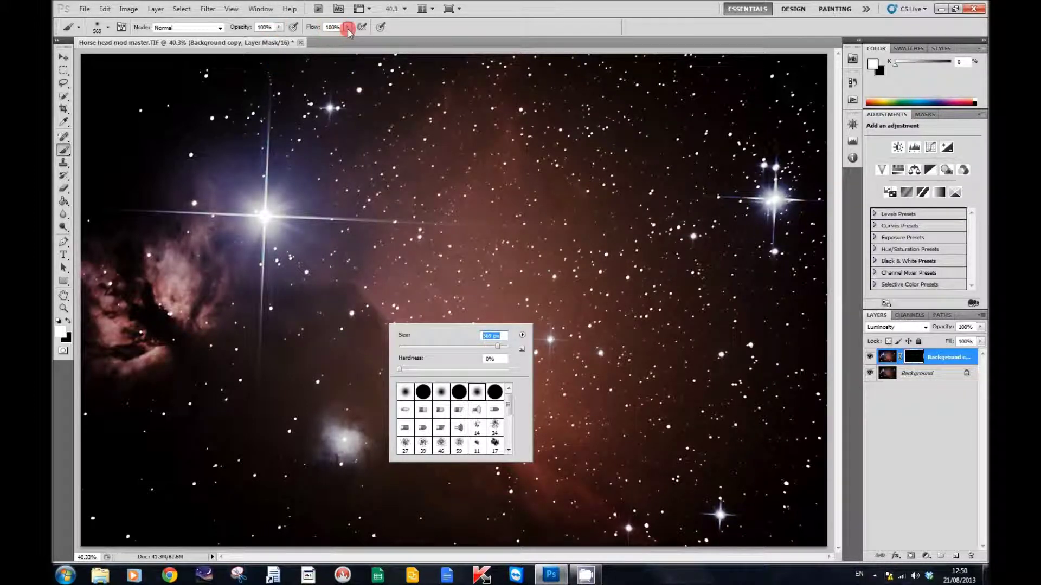
pyautogui.press('Return')
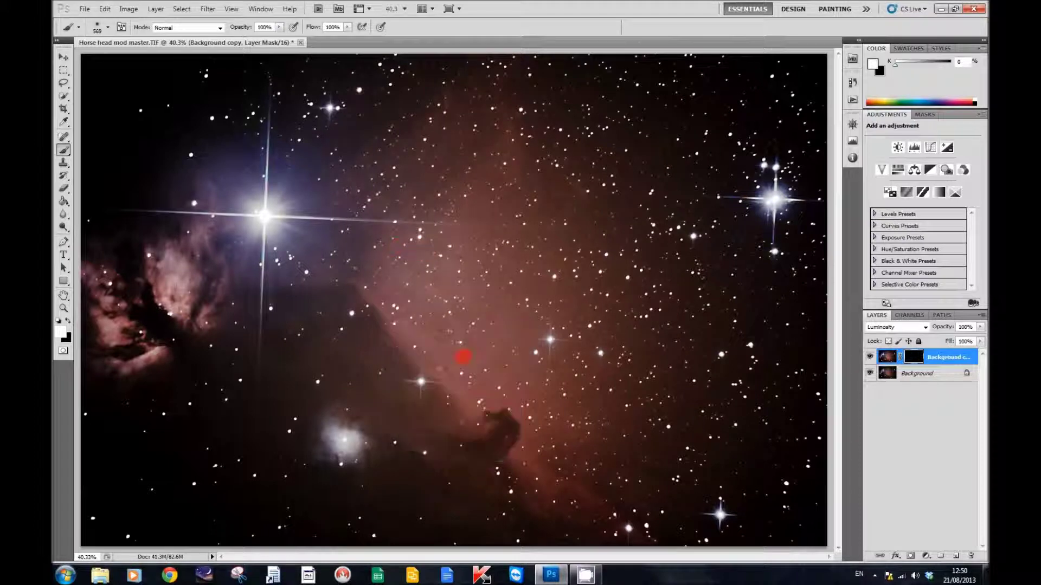
pyautogui.moveTo(538, 383); pyautogui.dragTo(550, 435)
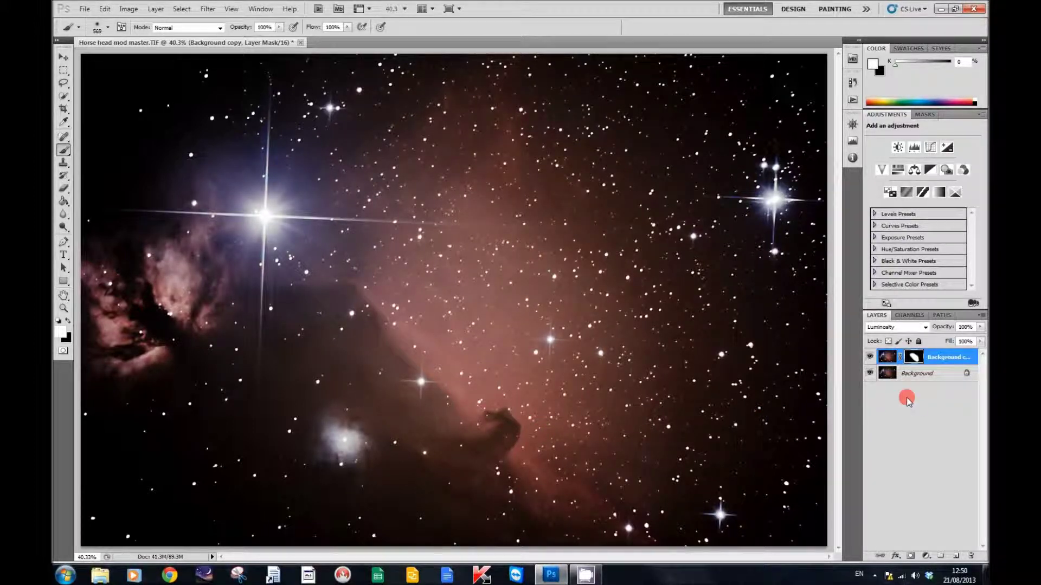
# Step: Delete the Background copy layer and duplicate the Background layer again
pyautogui.rightClick(950, 360)
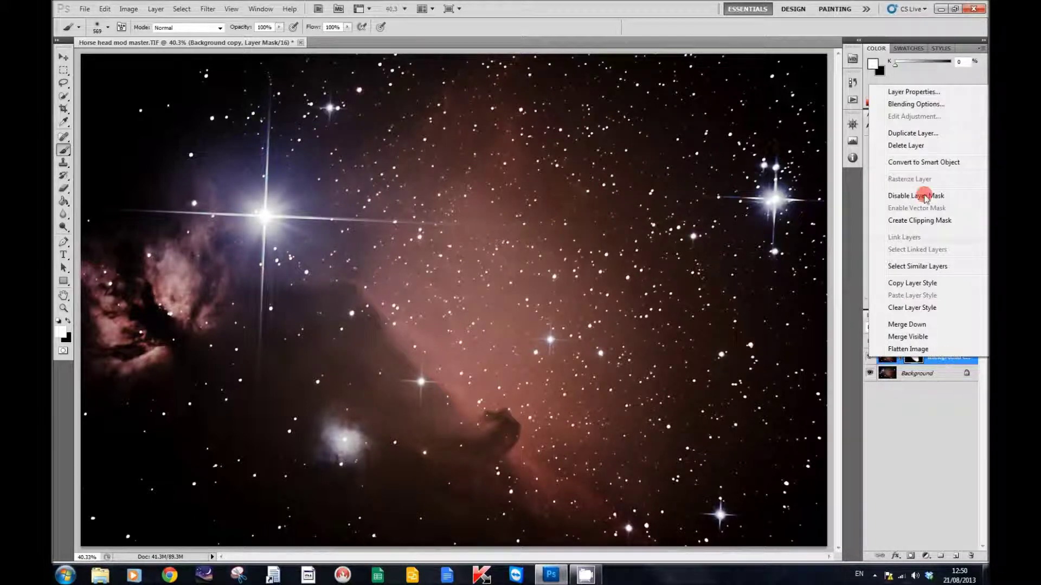
pyautogui.click(915, 147)
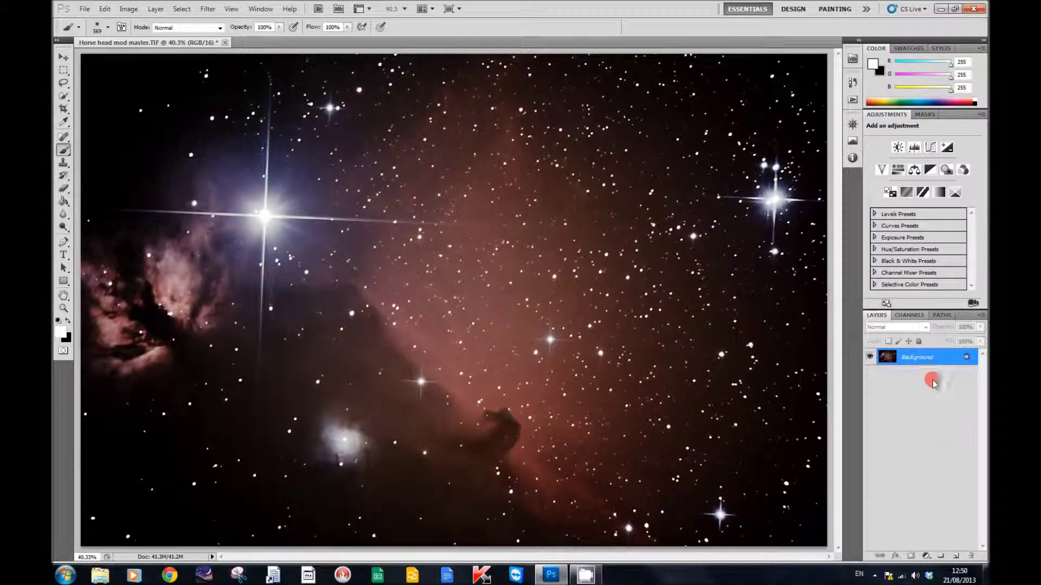
pyautogui.moveTo(927, 363); pyautogui.dragTo(957, 557)
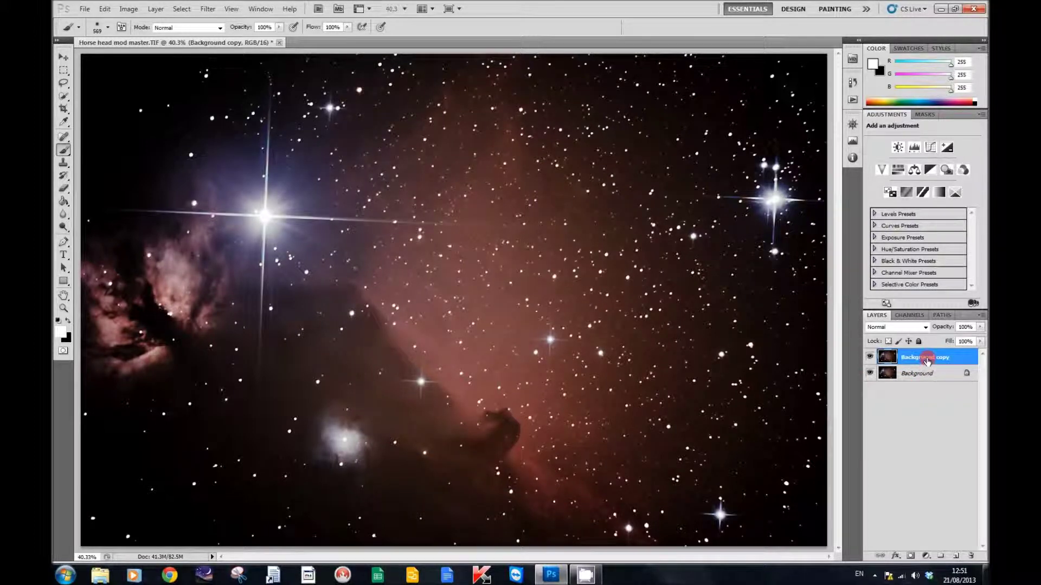
# Step: Duplicate the whole image as a new document named 'Horse head mod master copy'
pyautogui.click(133, 9)
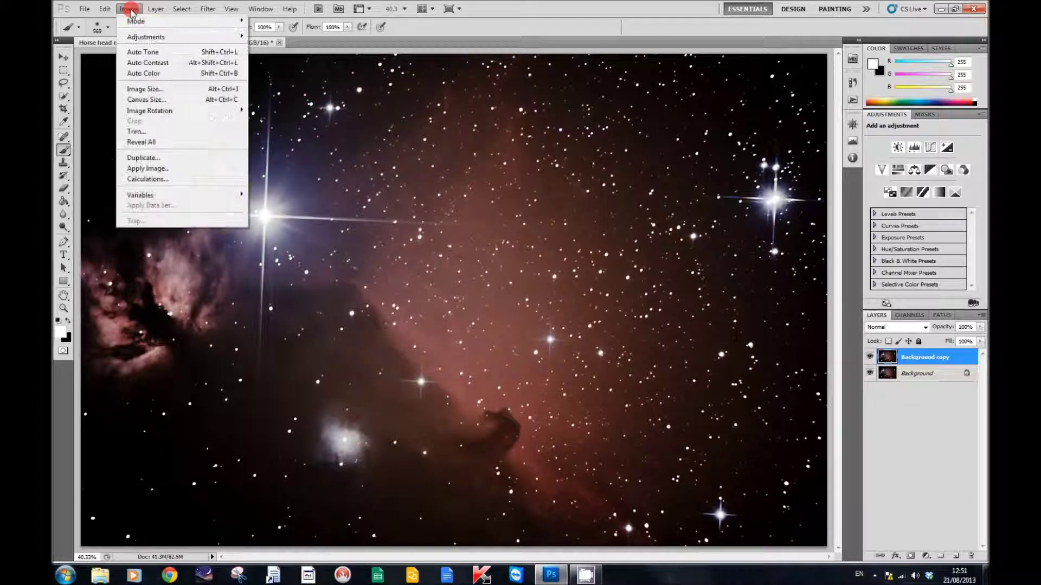
pyautogui.click(144, 157)
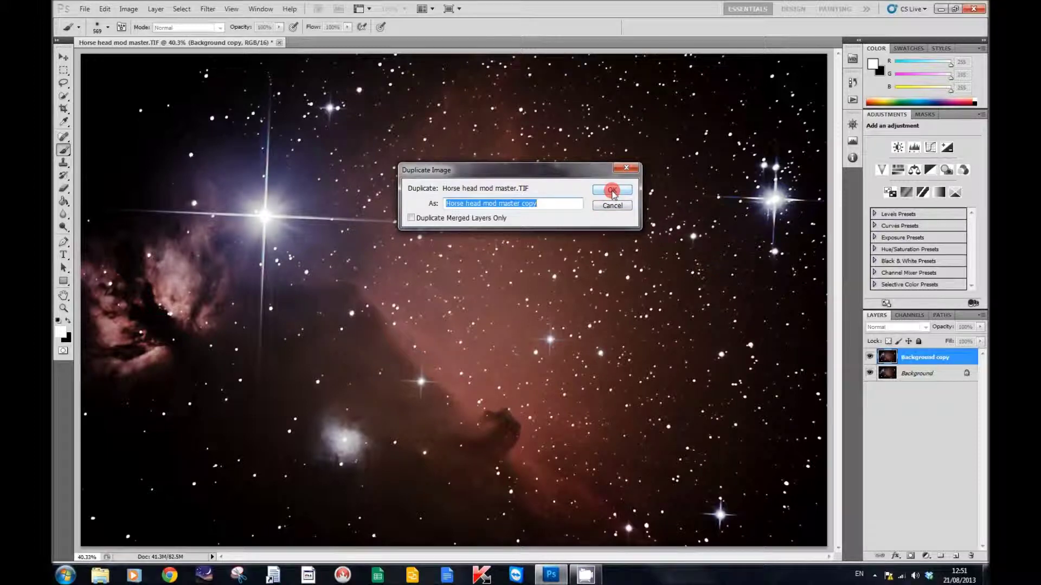
pyautogui.click(611, 190)
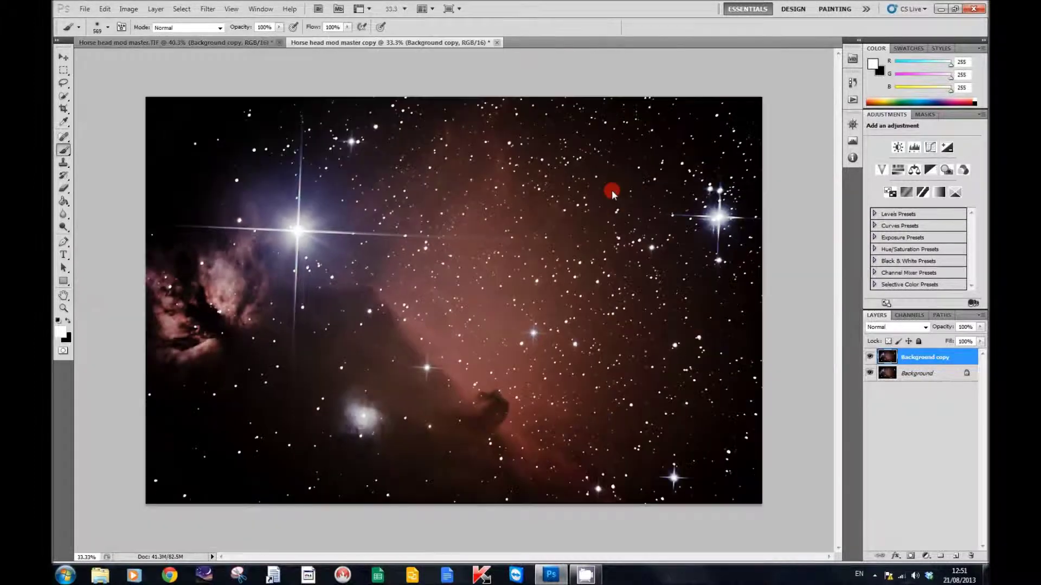
pyautogui.click(359, 43)
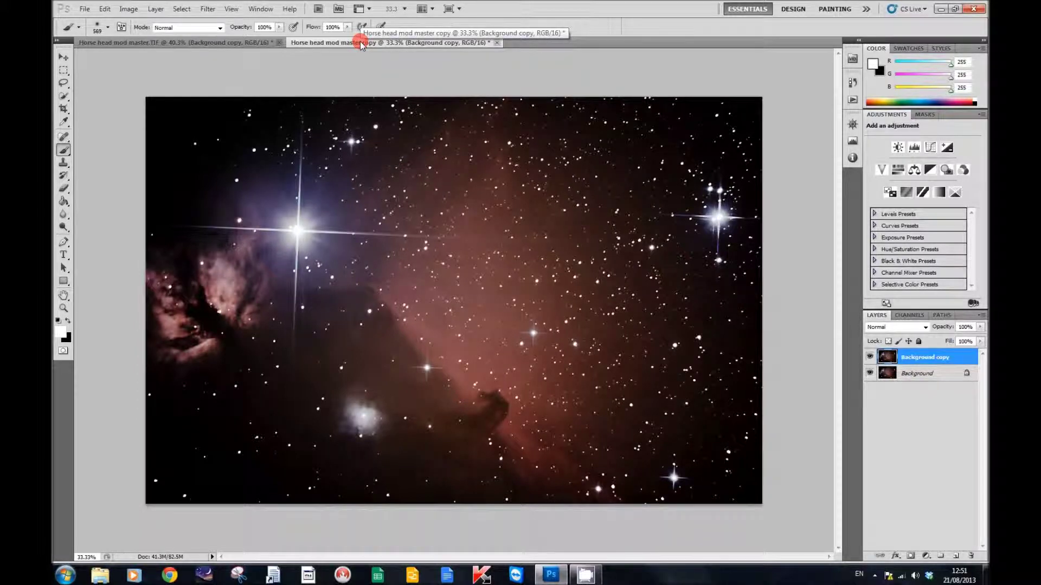
pyautogui.click(128, 10)
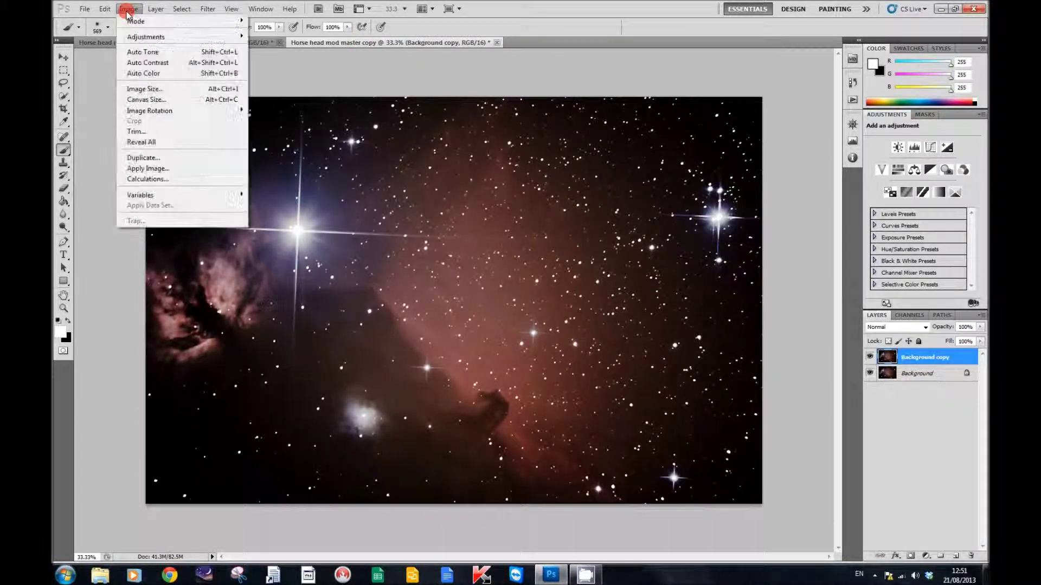
# Step: Convert the copy document to Lab Color mode, flattening it to a single Background layer
pyautogui.click(203, 22)
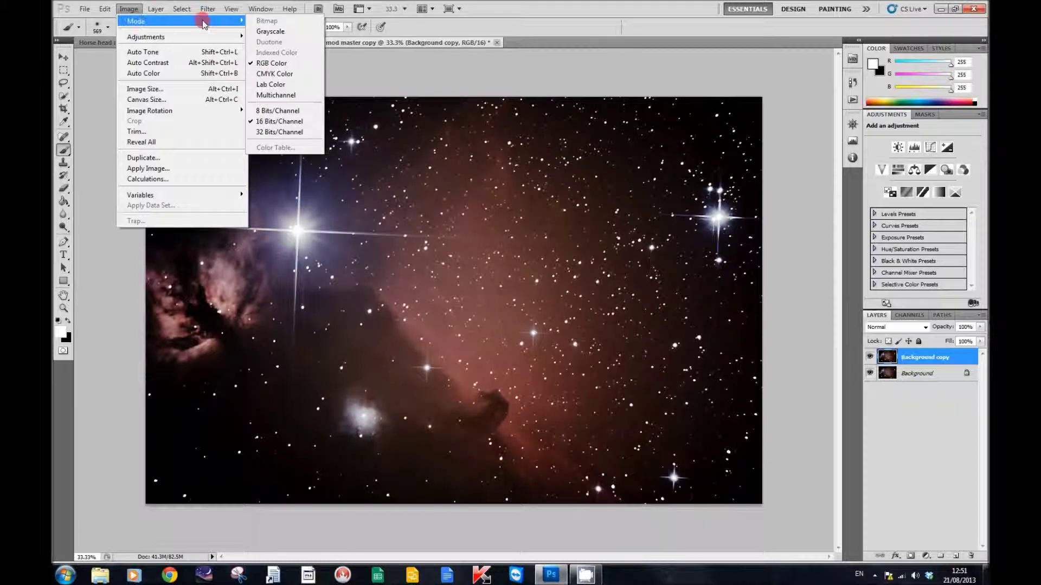
pyautogui.click(285, 86)
pyautogui.click(492, 216)
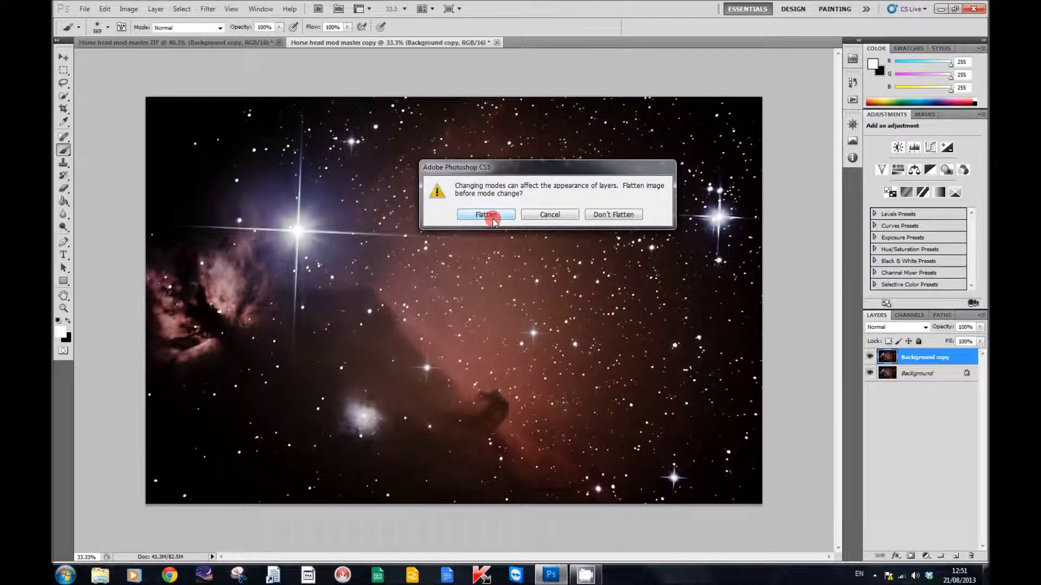
pyautogui.click(494, 217)
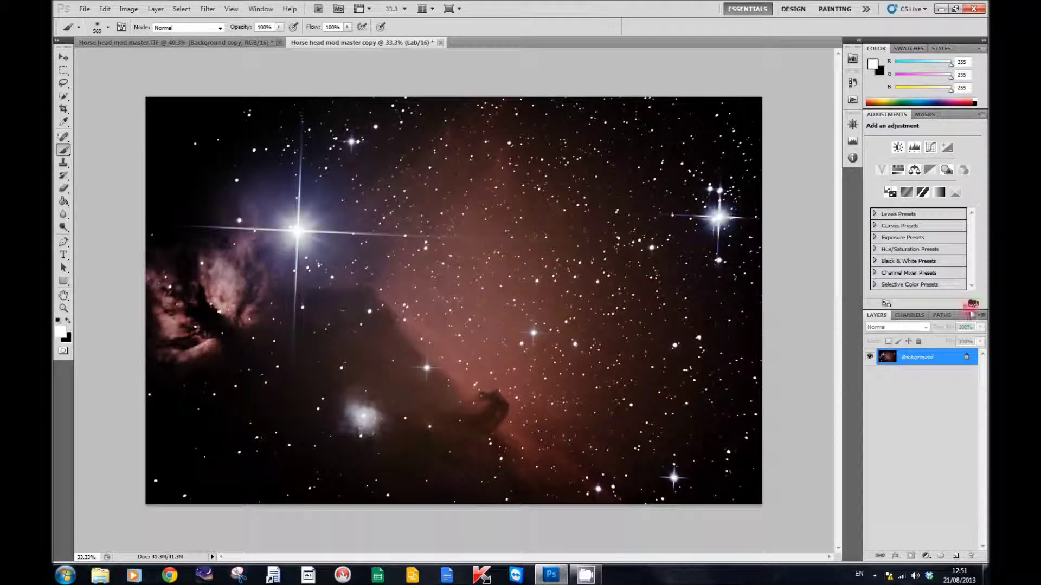
pyautogui.click(924, 357)
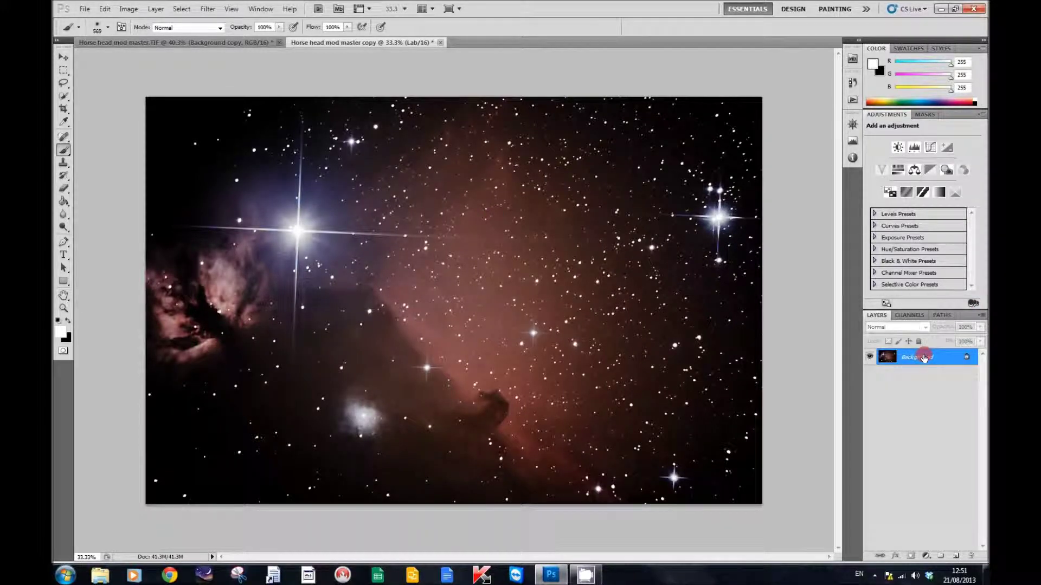
# Step: Display only the copy's Lightness channel and select the entire canvas
pyautogui.click(912, 318)
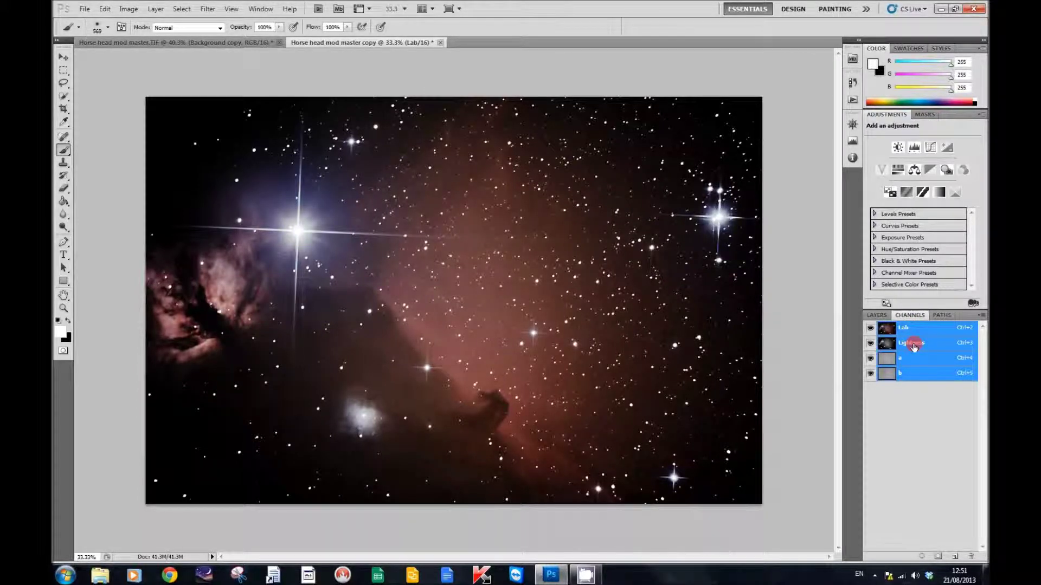
pyautogui.click(914, 347)
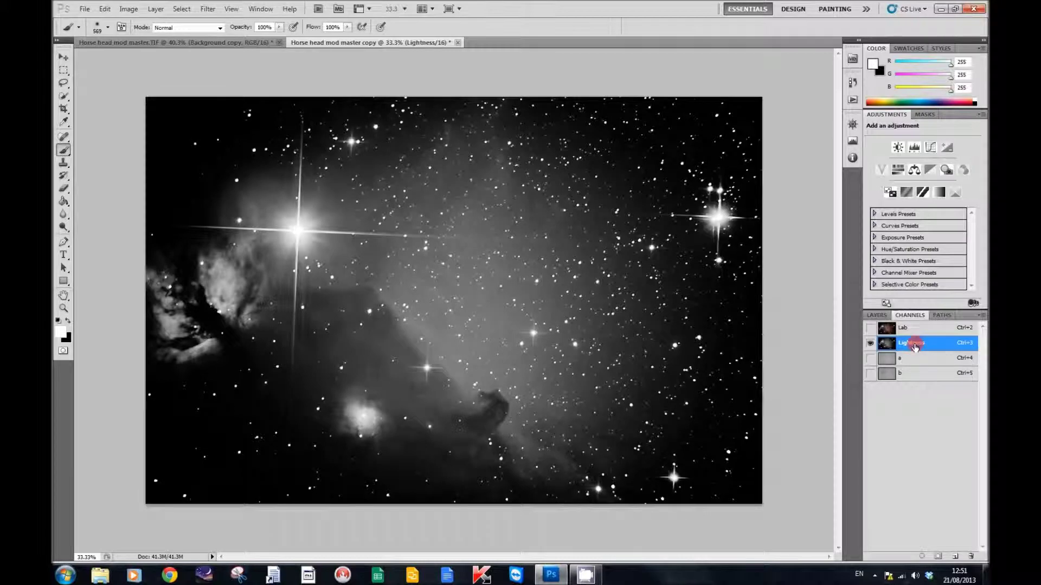
pyautogui.hotkey('ctrl', 'a')
# Step: Paste the Lightness channel into the master document as Layer 1 and return to the Layers panel
pyautogui.click(206, 43)
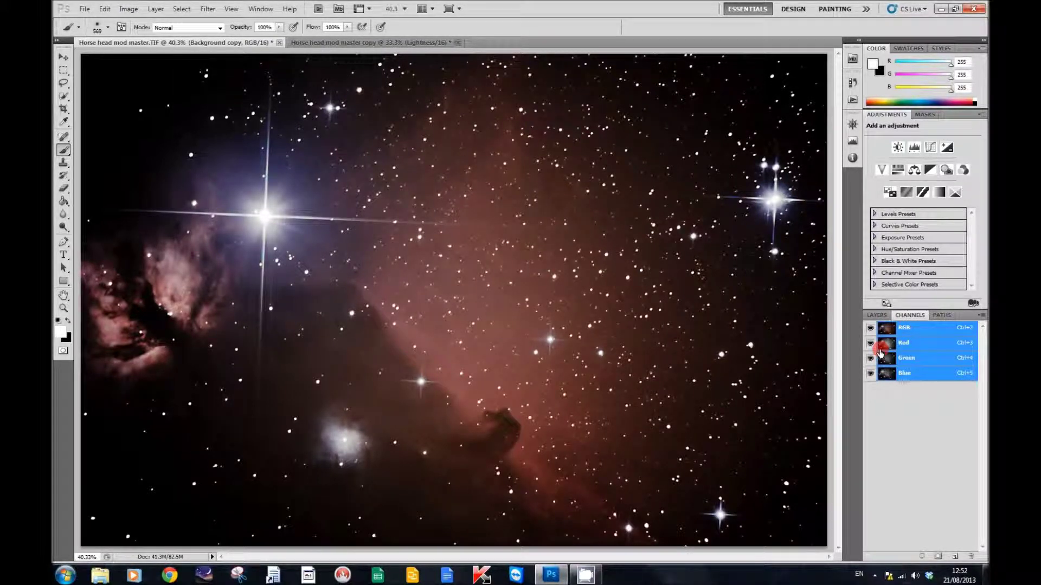
pyautogui.hotkey('ctrl', 'v')
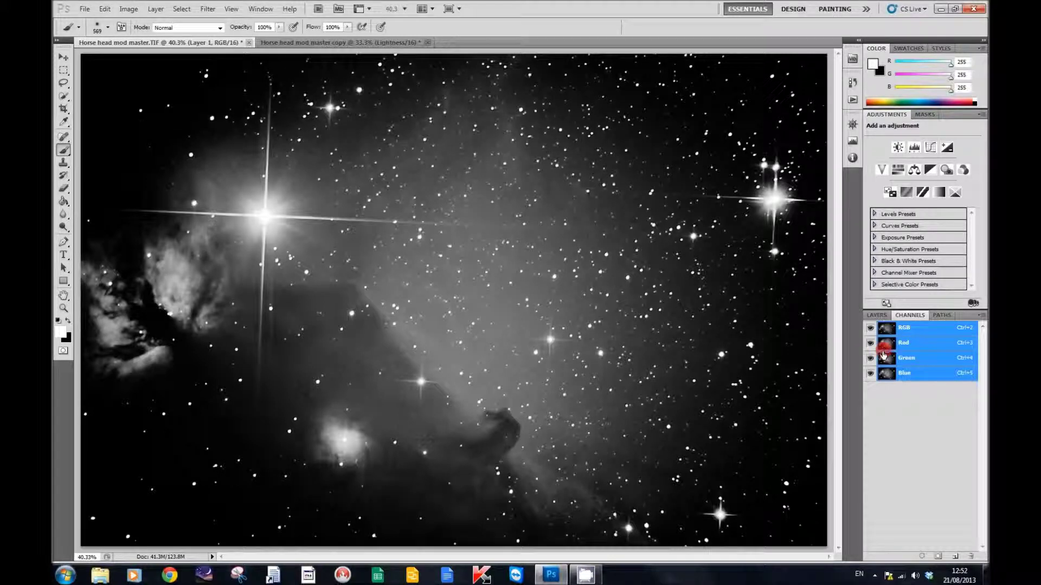
pyautogui.click(903, 320)
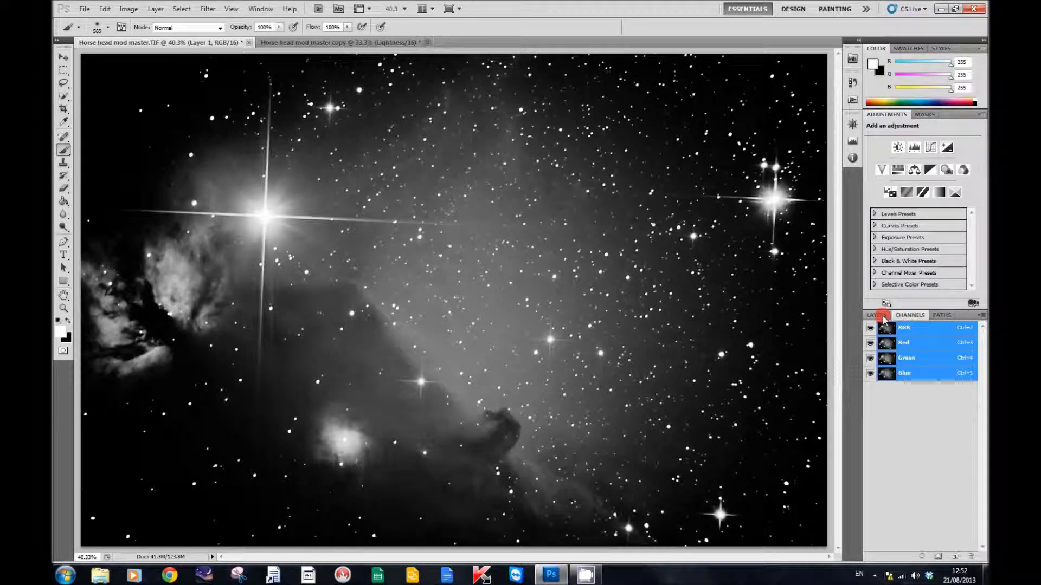
pyautogui.click(880, 318)
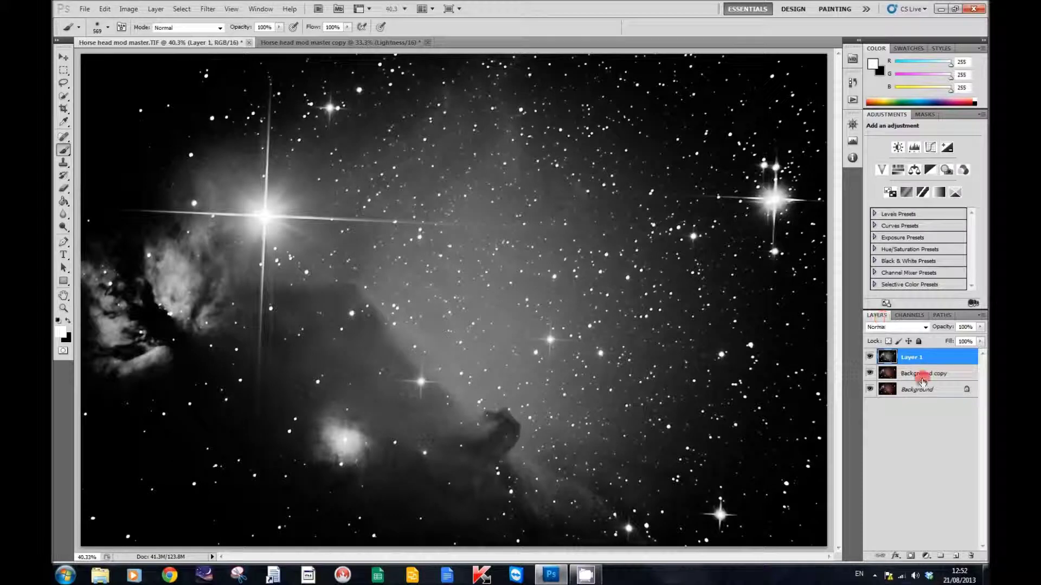
pyautogui.click(903, 362)
# Step: Set Layer 1 to Luminosity blend mode and toggle its visibility to compare before and after
pyautogui.click(925, 328)
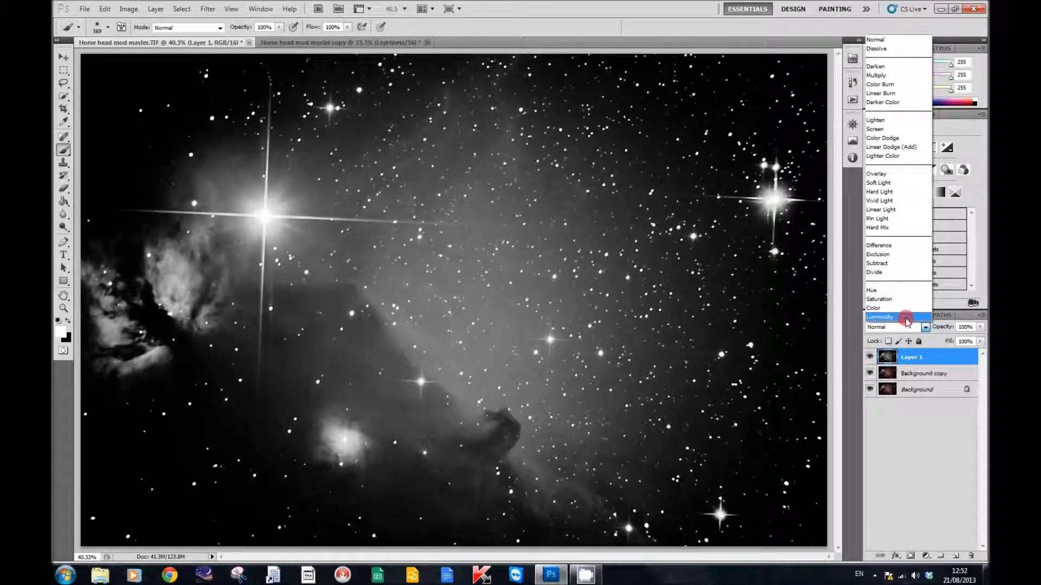
pyautogui.click(905, 317)
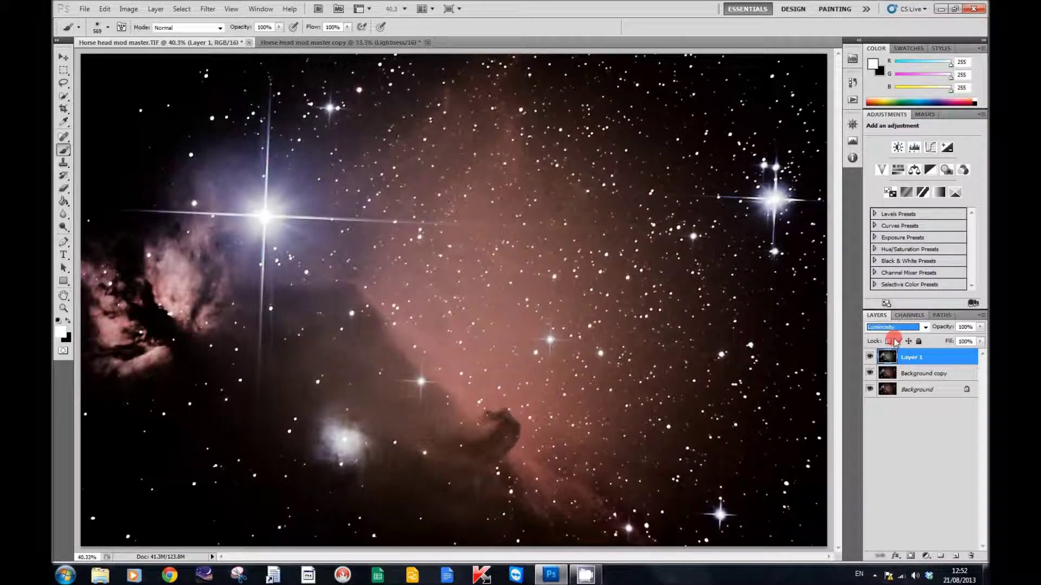
pyautogui.click(870, 358)
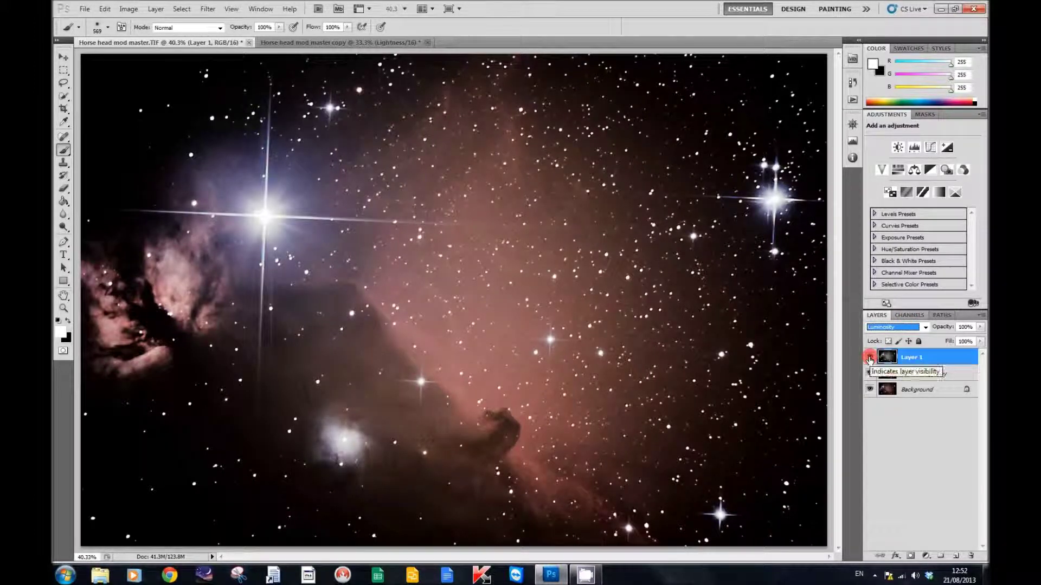
pyautogui.click(869, 358)
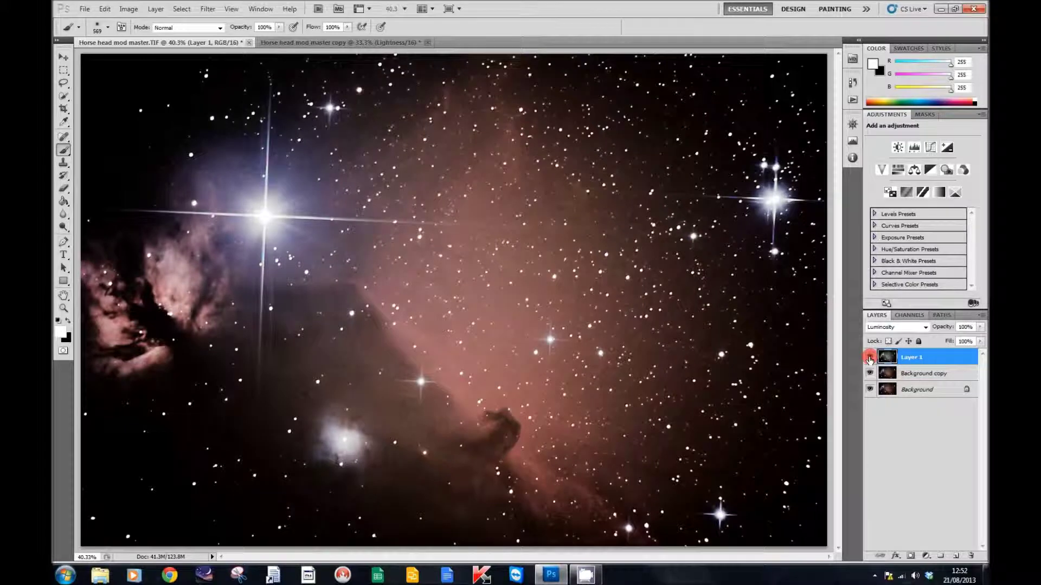
pyautogui.click(869, 357)
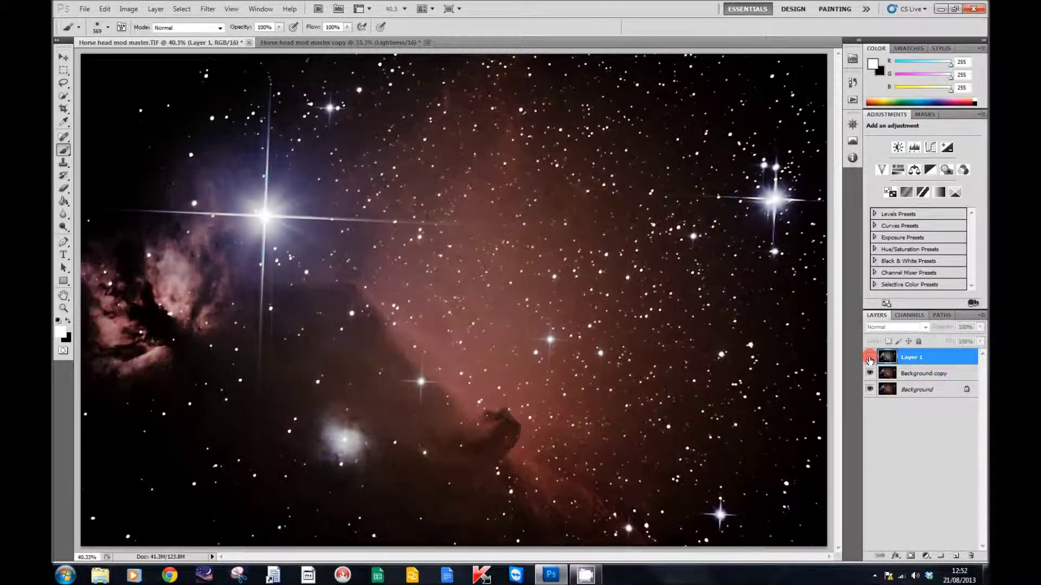
pyautogui.click(870, 357)
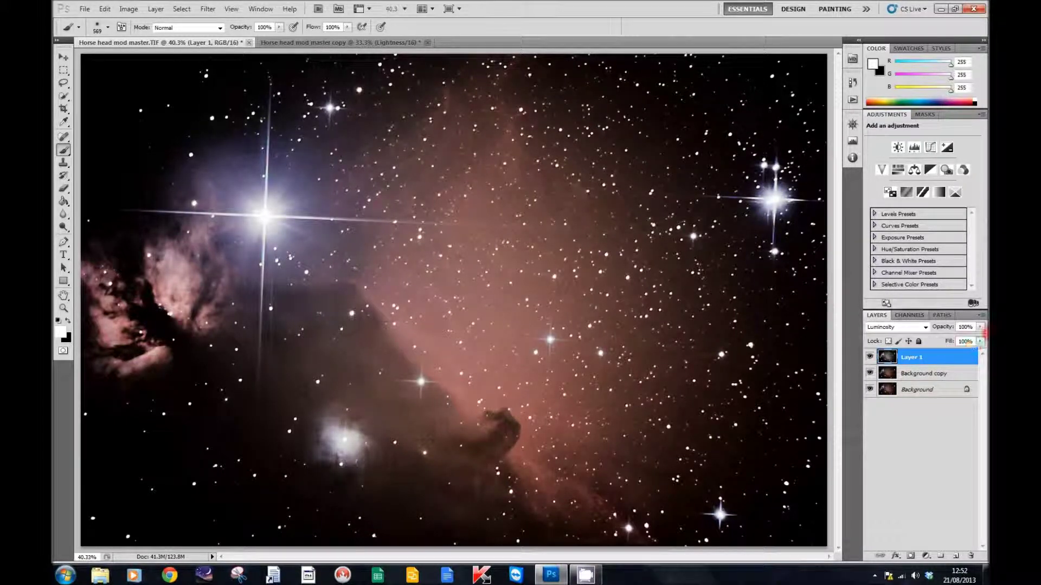
# Step: Lower Layer 1's opacity to 41% and toggle it off and on for comparison, leaving it hidden
pyautogui.moveTo(979, 329); pyautogui.dragTo(949, 342)
pyautogui.click(870, 357)
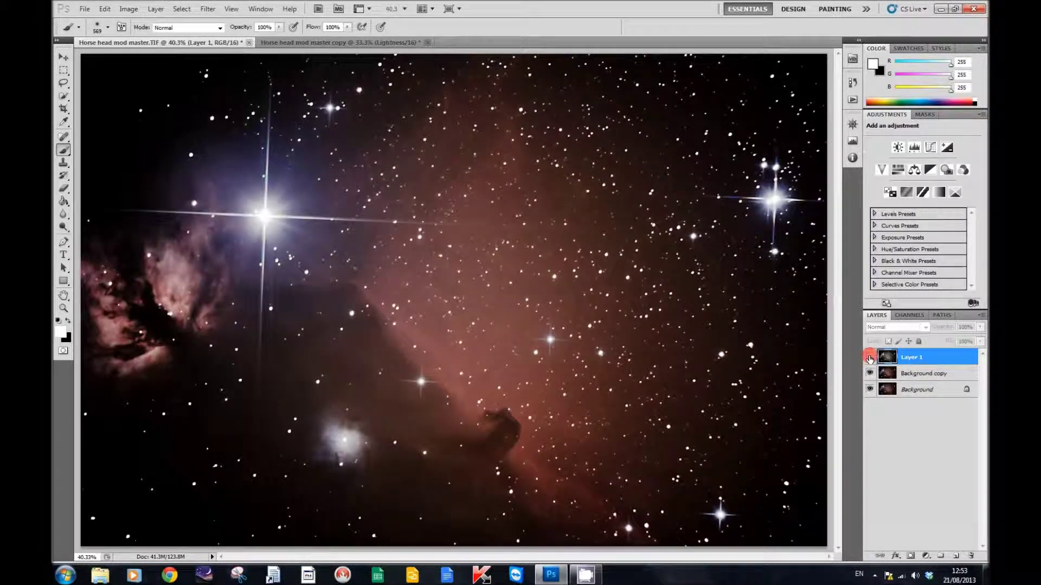
pyautogui.click(870, 358)
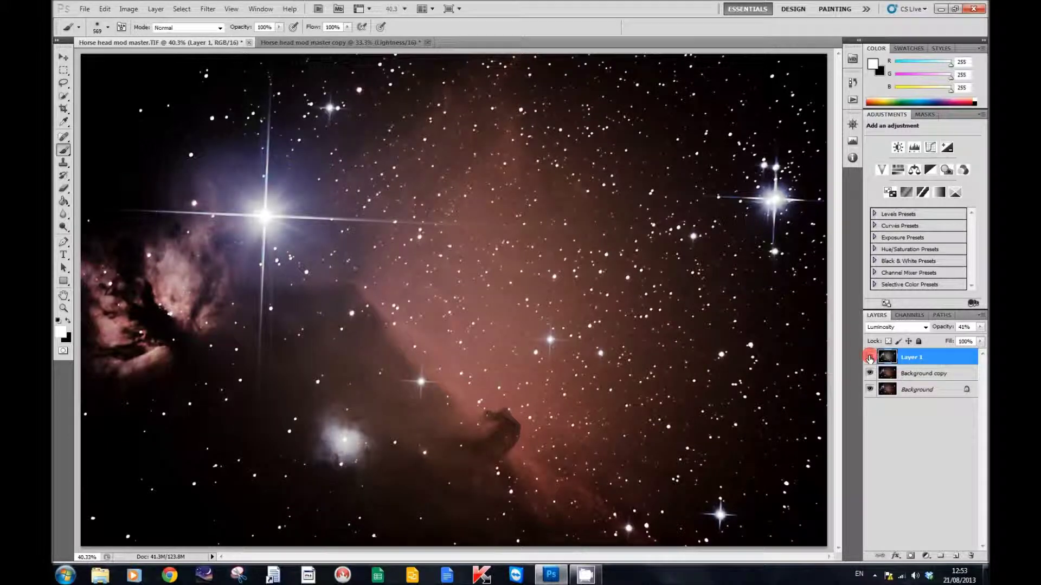
pyautogui.click(870, 358)
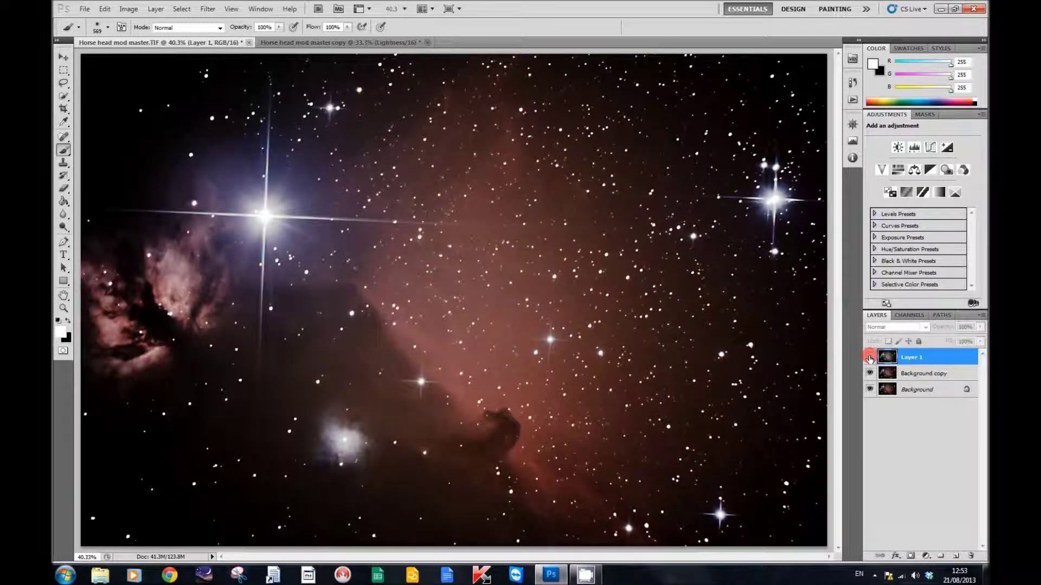
pyautogui.click(869, 358)
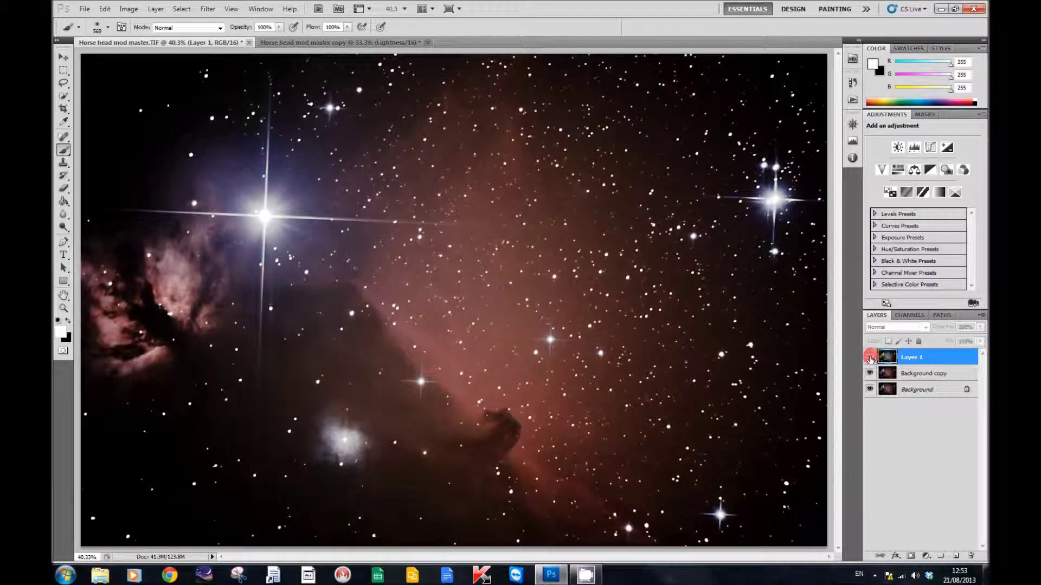